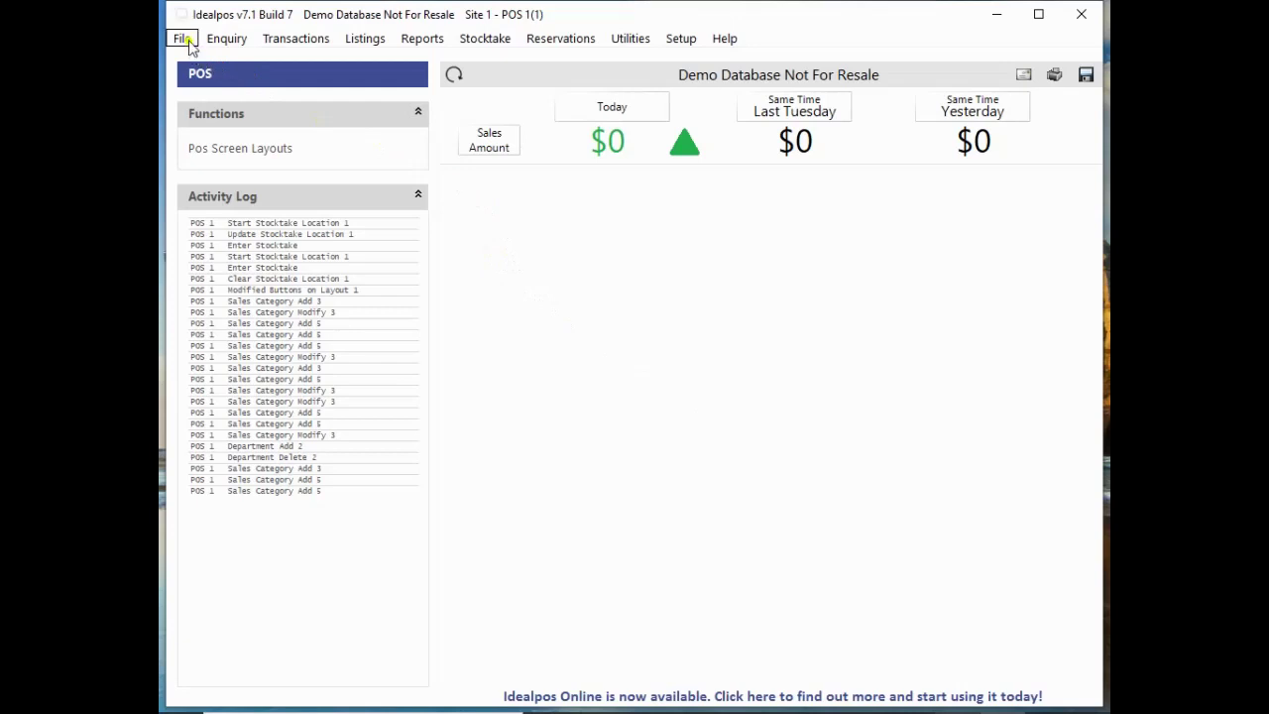
# - Add a sales category with code 5 and the description SPARE FOOD, saving it and returning to the category list
pyautogui.click(189, 42)
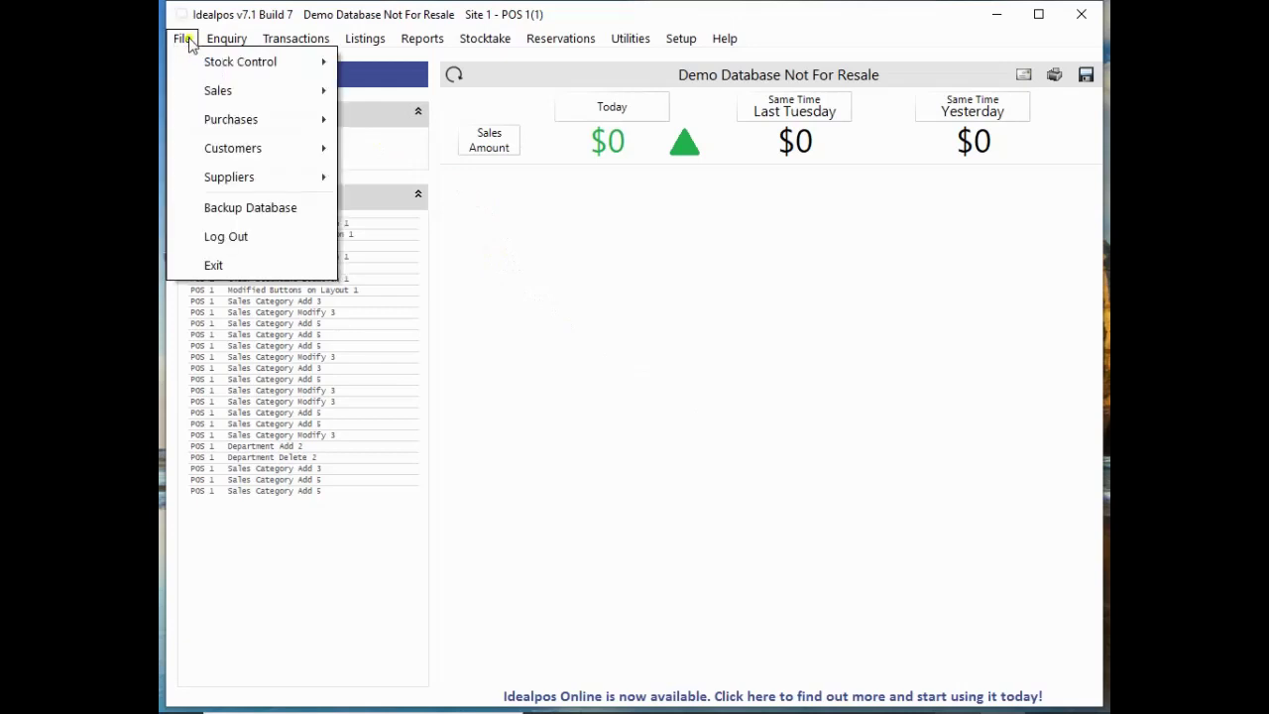
pyautogui.moveTo(275, 95)
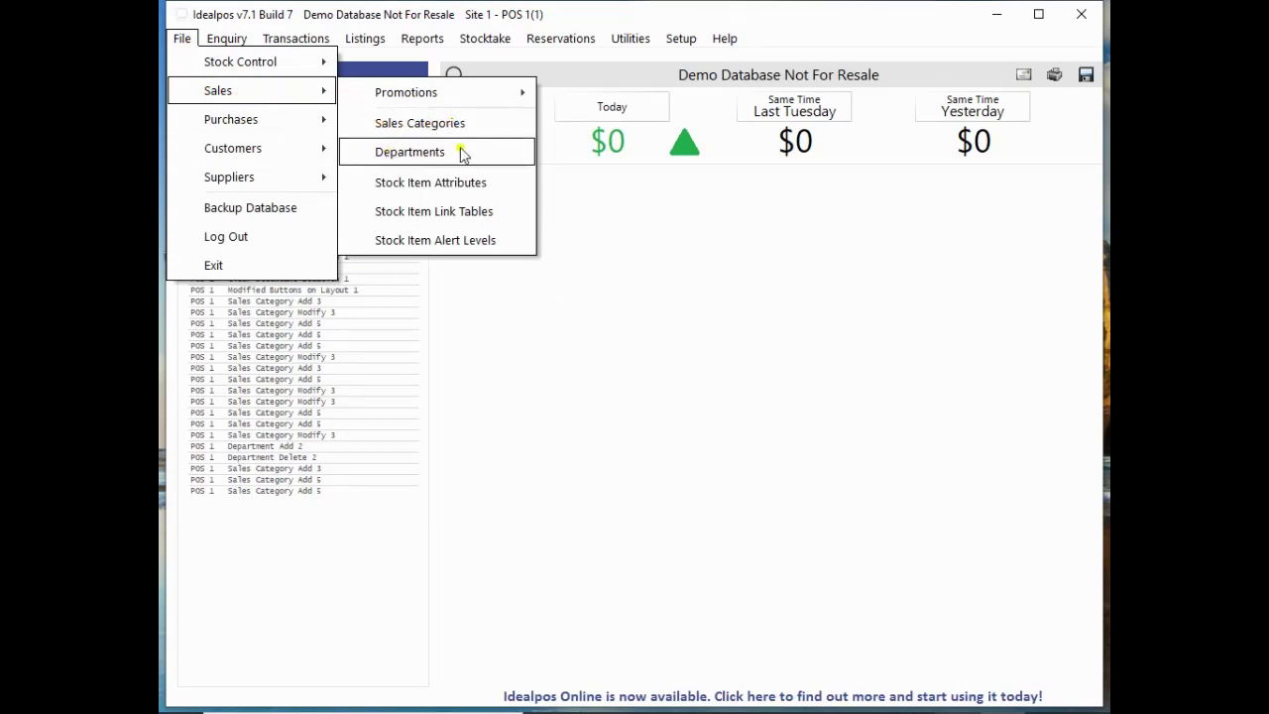
pyautogui.click(474, 125)
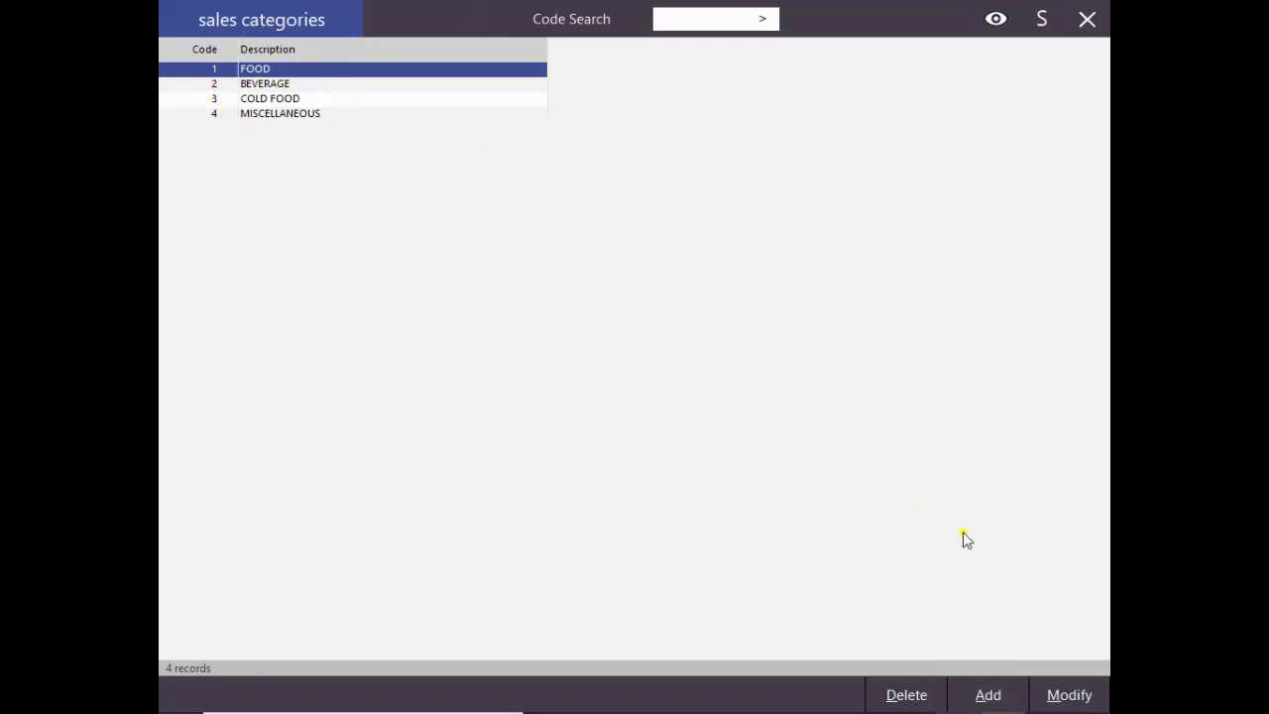
pyautogui.click(988, 693)
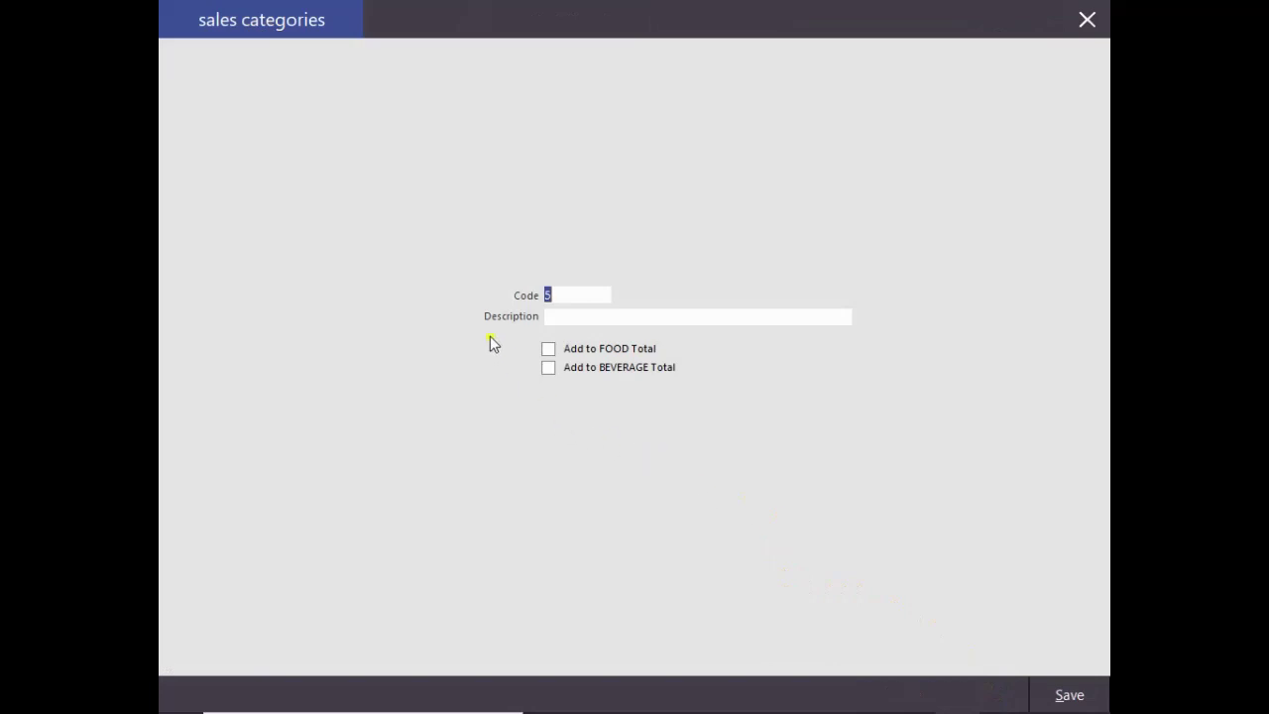
pyautogui.click(562, 293)
pyautogui.click(562, 313)
pyautogui.write('SPARE FOOD')
pyautogui.click(679, 196)
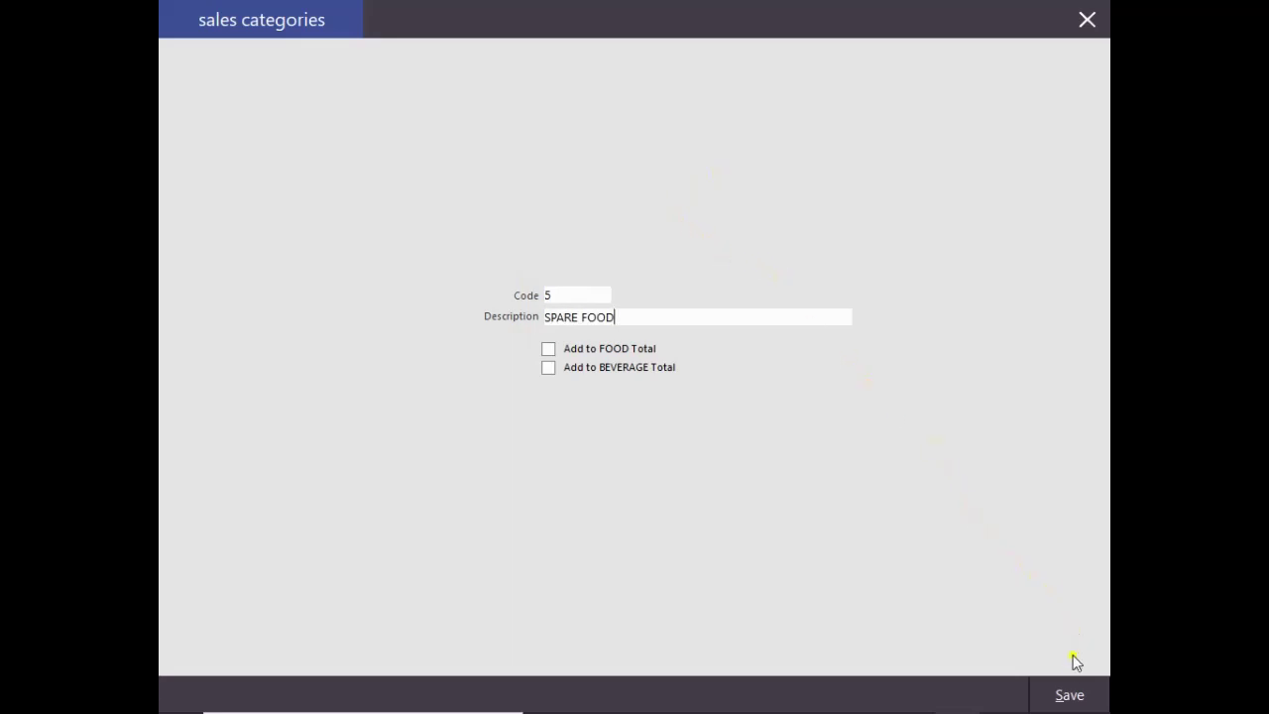
pyautogui.click(1070, 695)
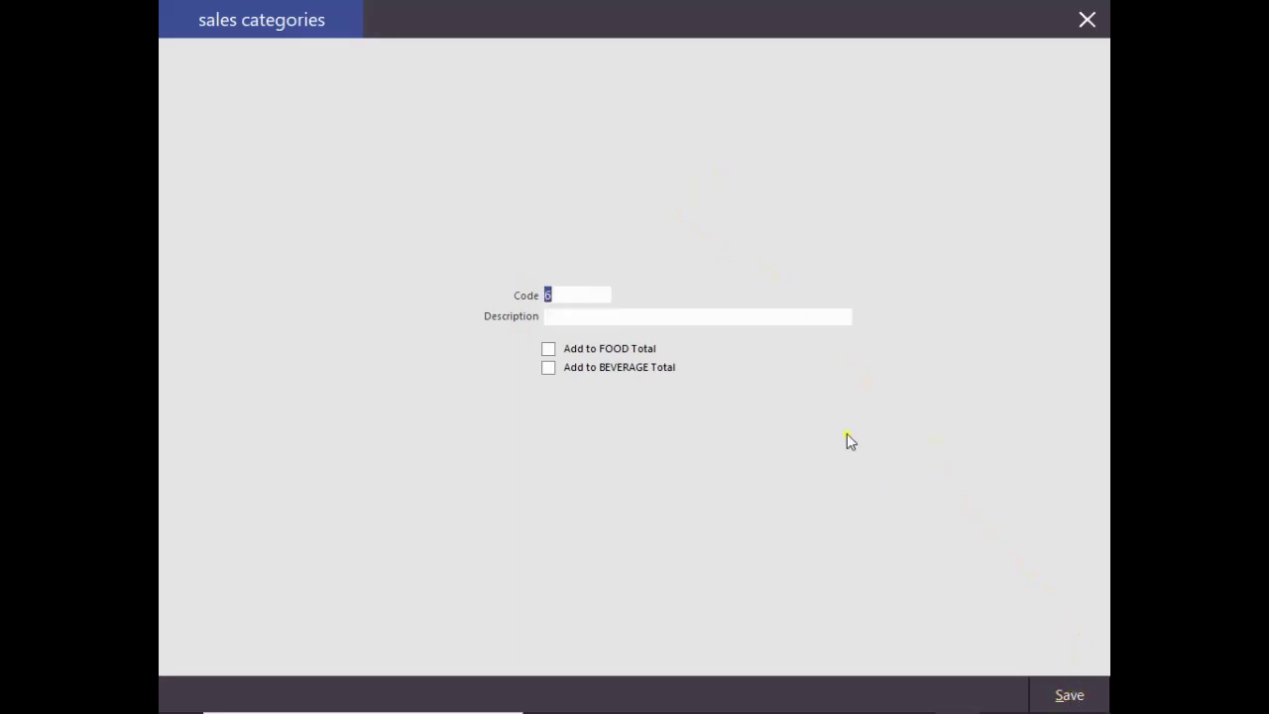
pyautogui.click(585, 294)
pyautogui.click(1088, 22)
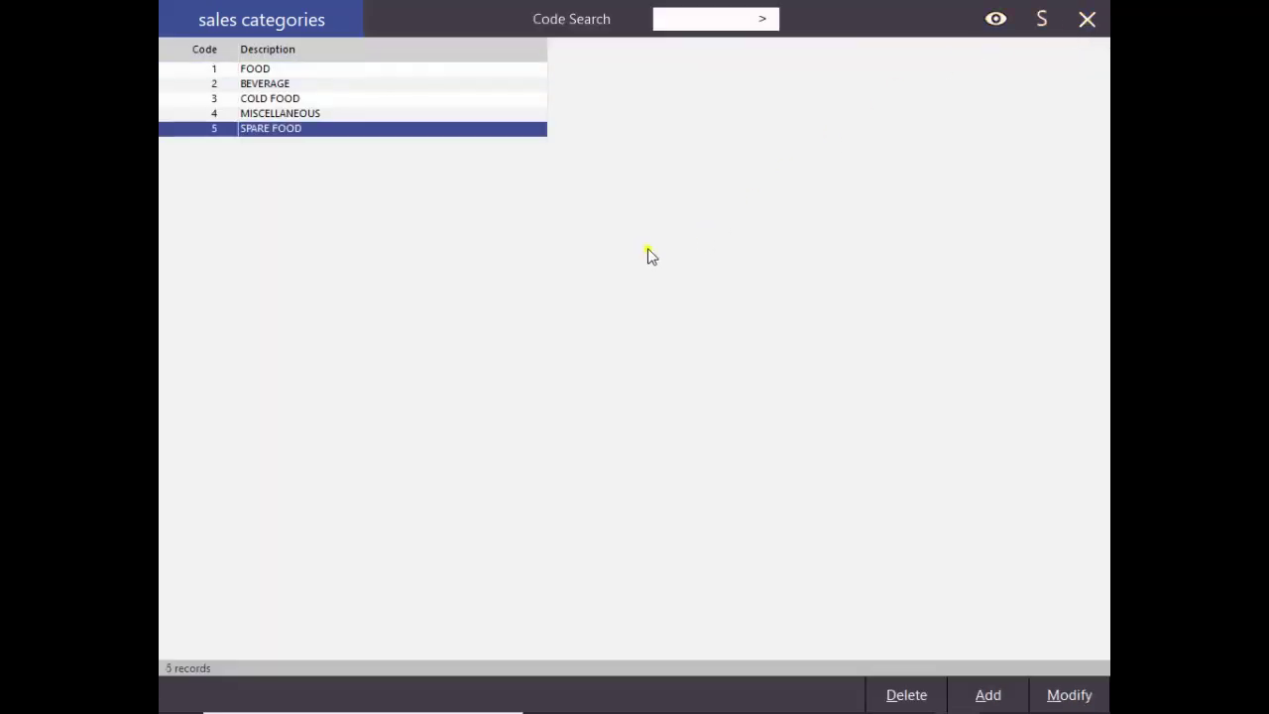
# - Modify the COLD FOOD sales category so its description reads COLD, and save it
pyautogui.click(311, 113)
pyautogui.click(315, 98)
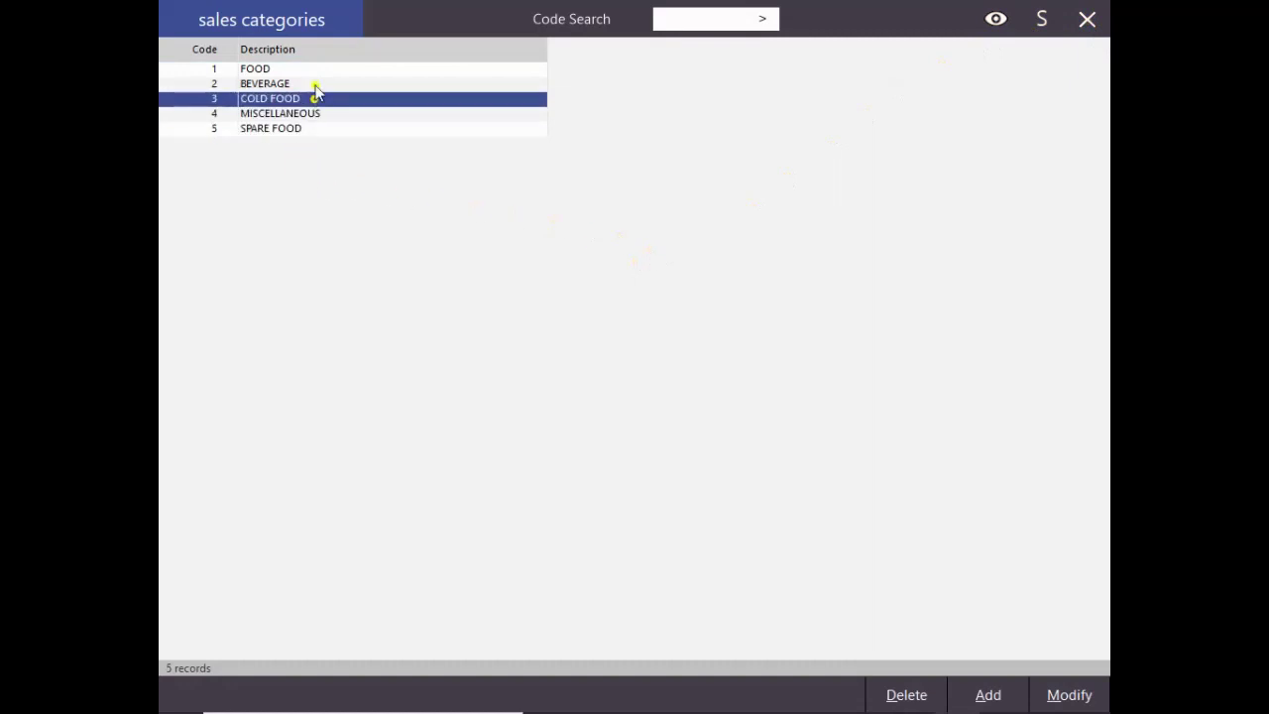
pyautogui.click(315, 81)
pyautogui.click(325, 111)
pyautogui.click(325, 100)
pyautogui.click(213, 101)
pyautogui.click(1085, 689)
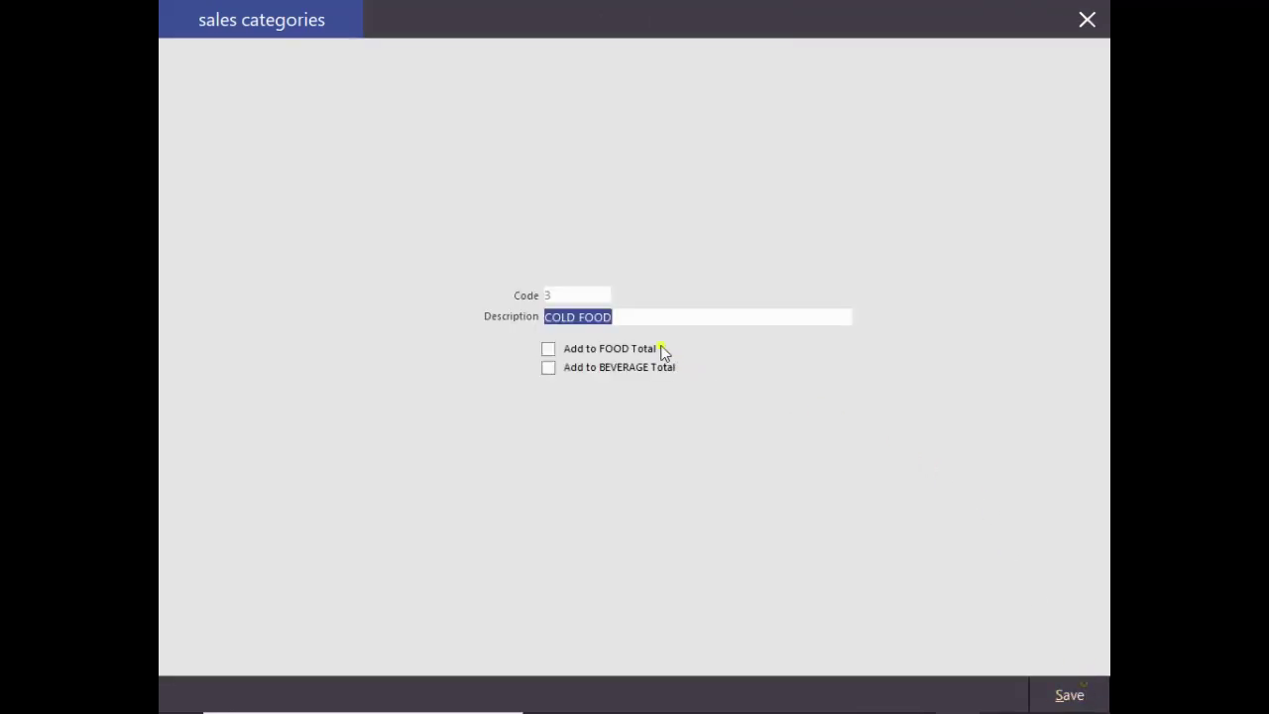
pyautogui.click(641, 318)
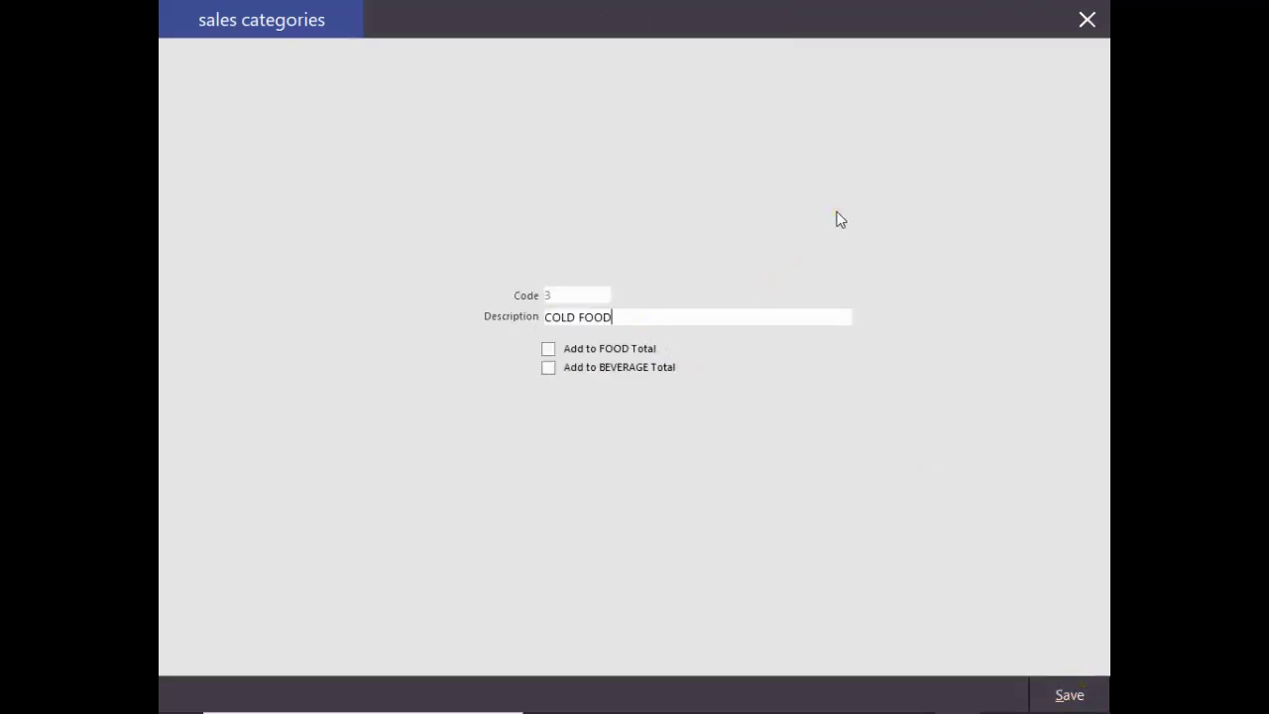
pyautogui.press('BackSpace')
pyautogui.press('BackSpace')
pyautogui.press('BackSpace')
pyautogui.click(1071, 695)
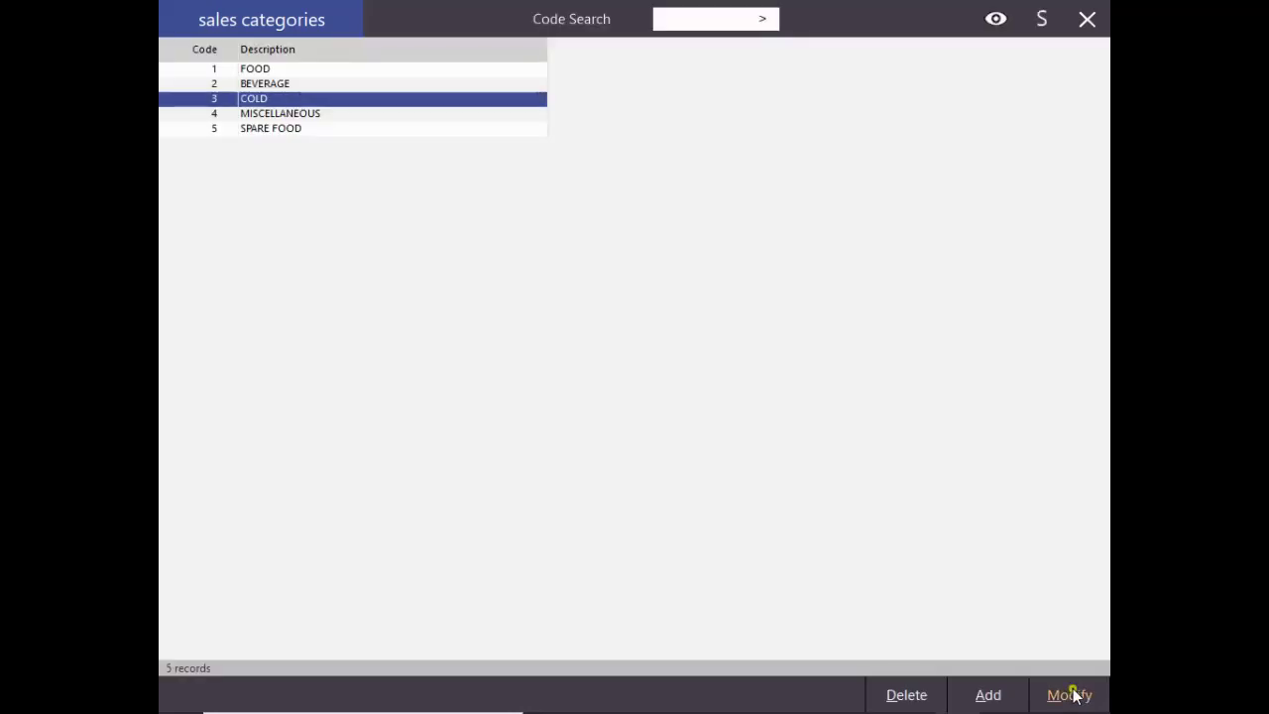
# - Delete the COLD sales category and close the sales categories list
pyautogui.click(260, 113)
pyautogui.click(276, 99)
pyautogui.click(904, 696)
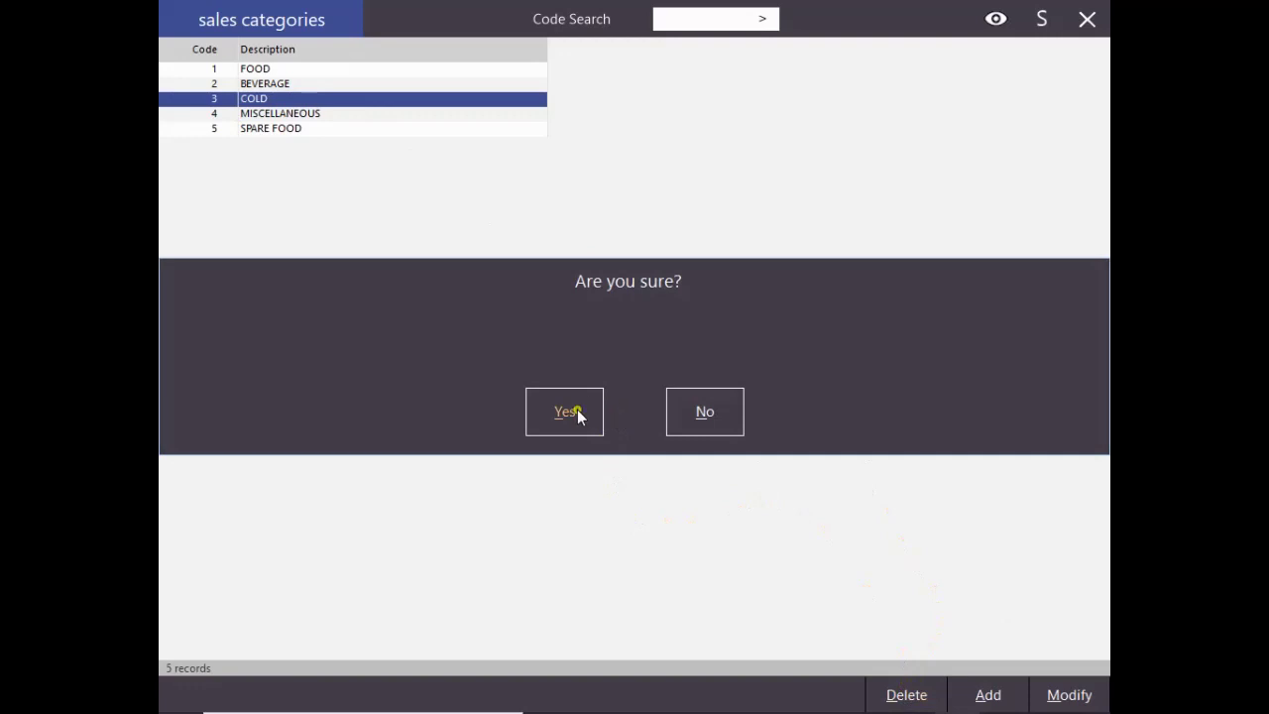
pyautogui.click(578, 412)
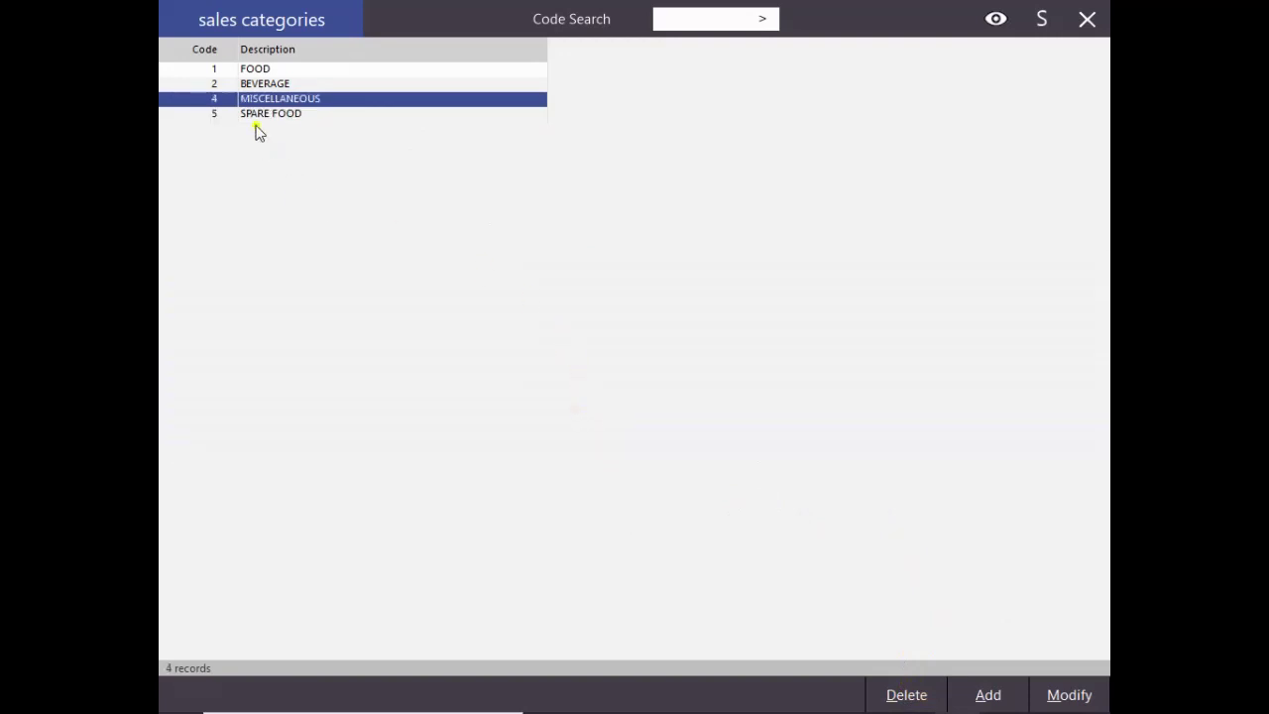
pyautogui.click(292, 85)
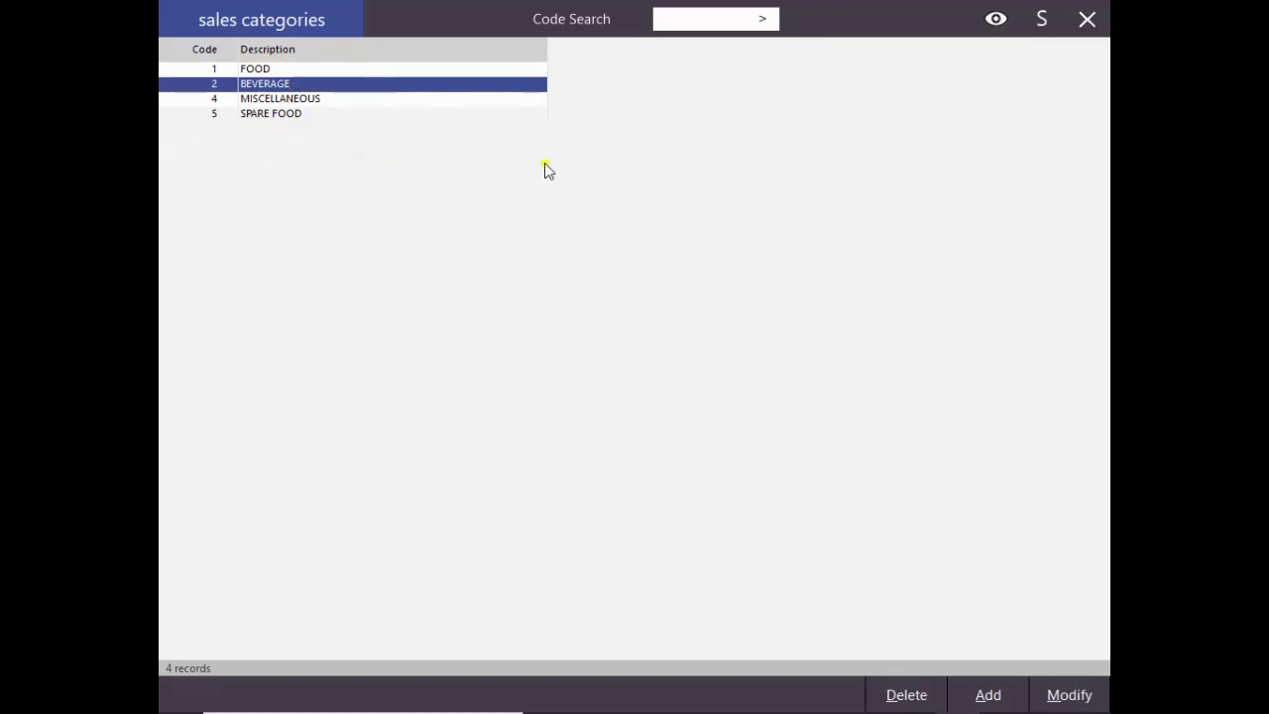
pyautogui.click(1087, 21)
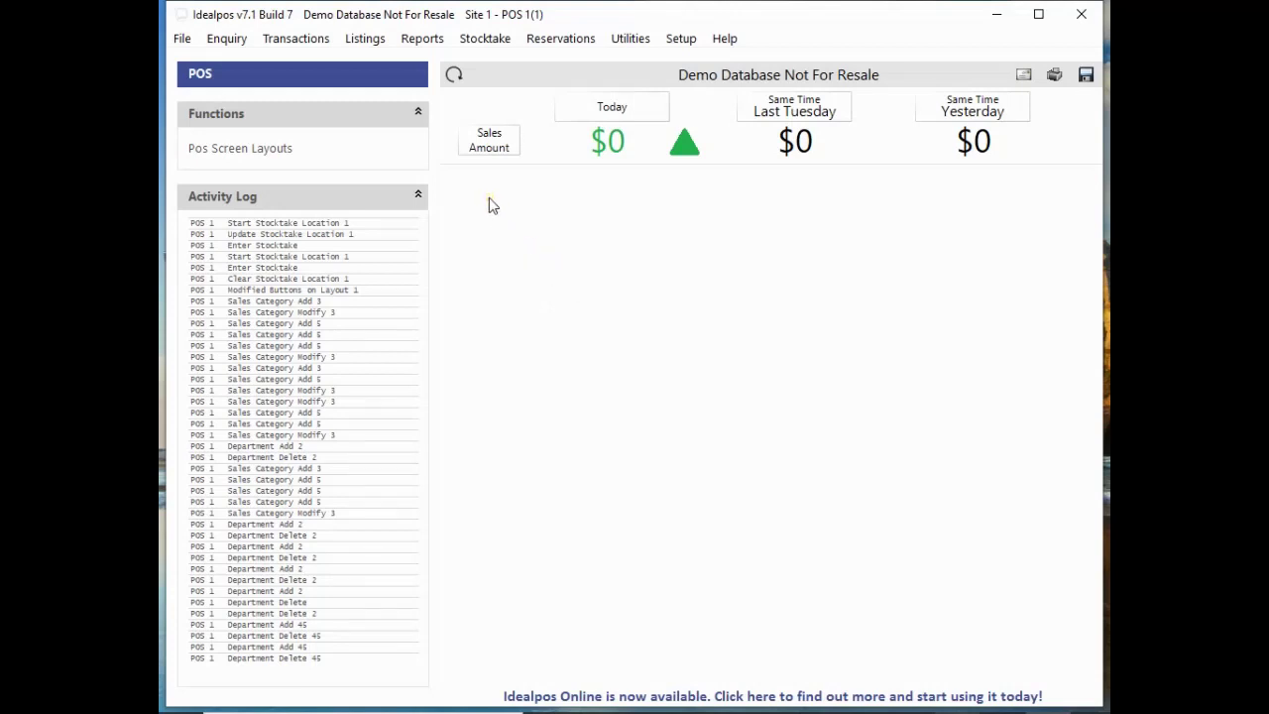
# - Start a new sales department with code 45 and the description FOOD SALE STUFF
pyautogui.click(182, 39)
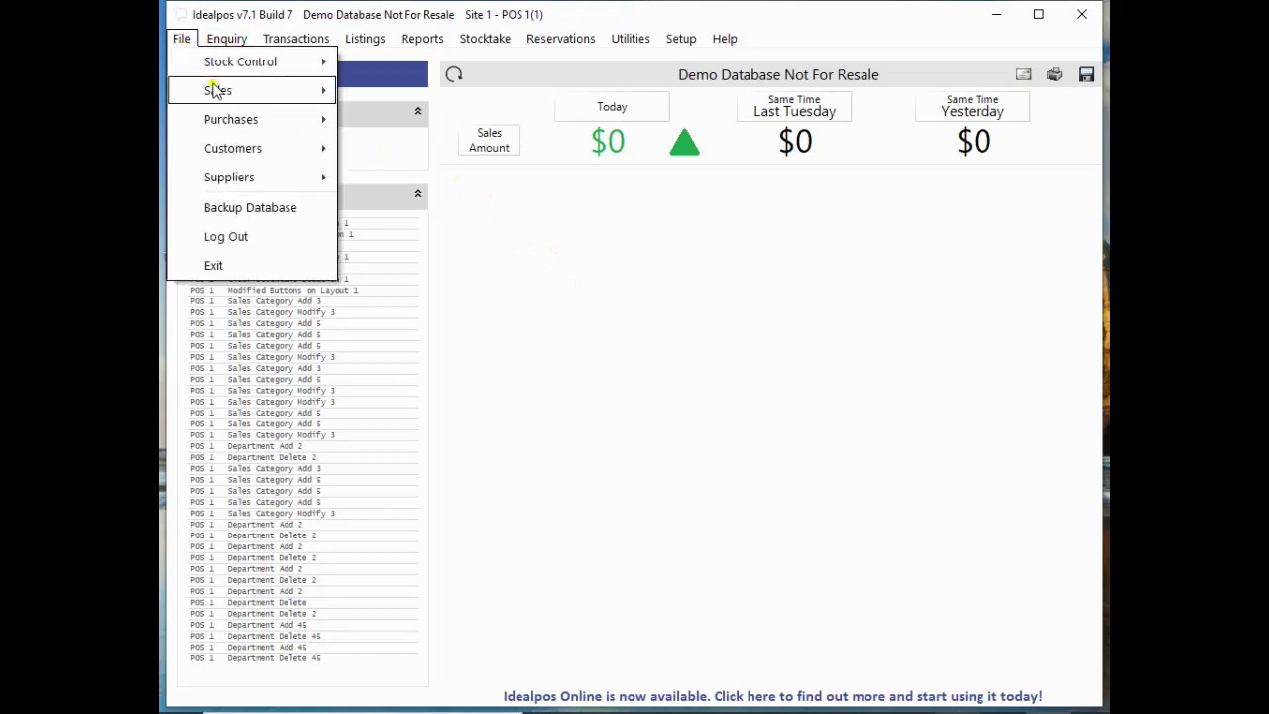
pyautogui.moveTo(216, 91)
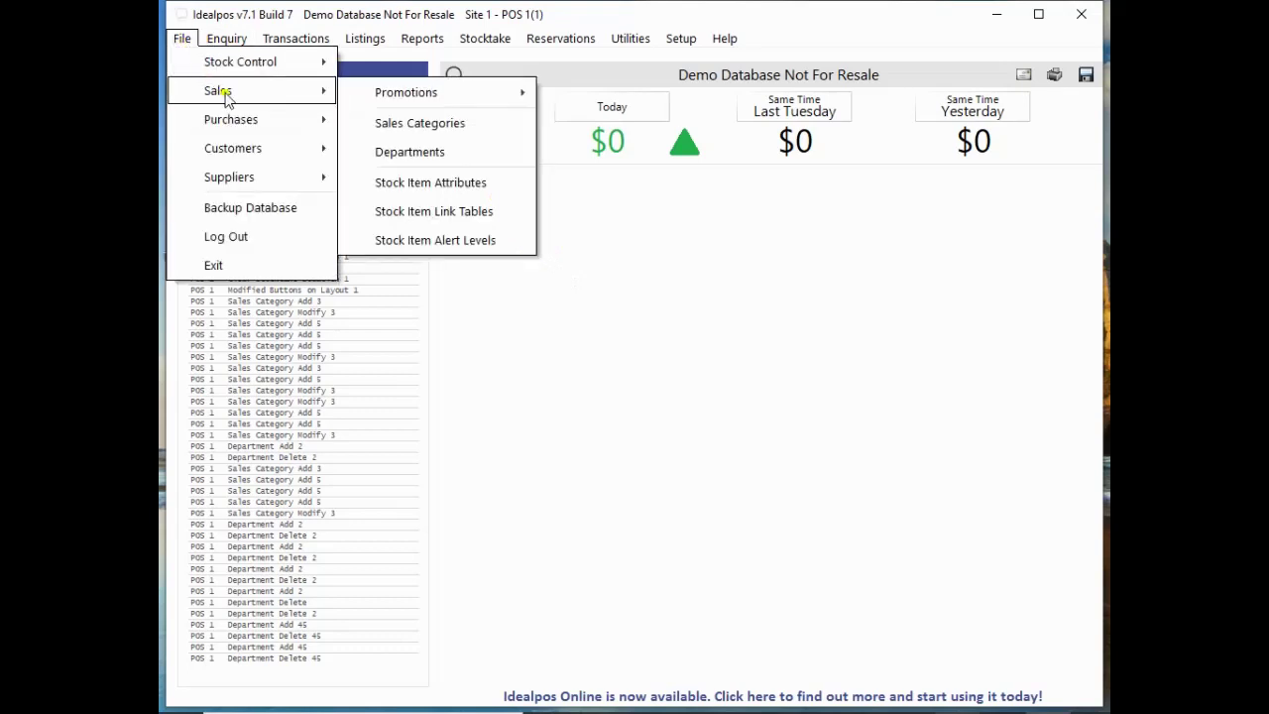
pyautogui.click(428, 159)
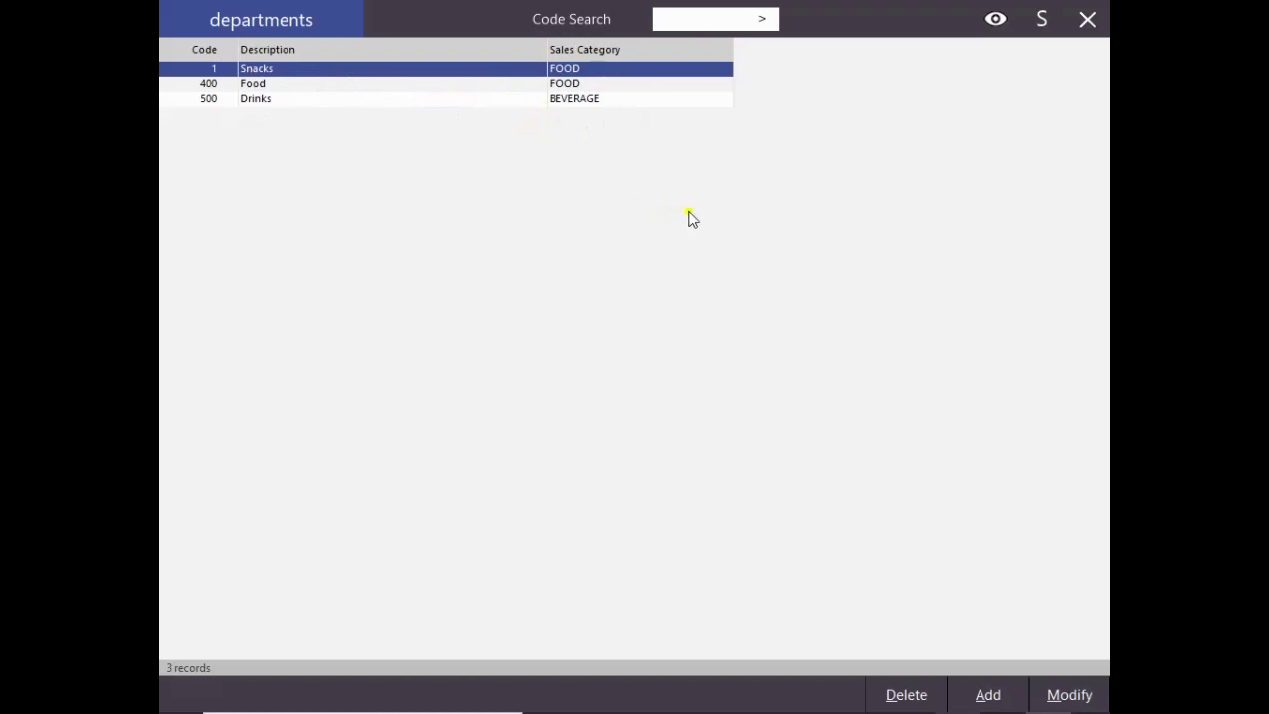
pyautogui.click(1003, 684)
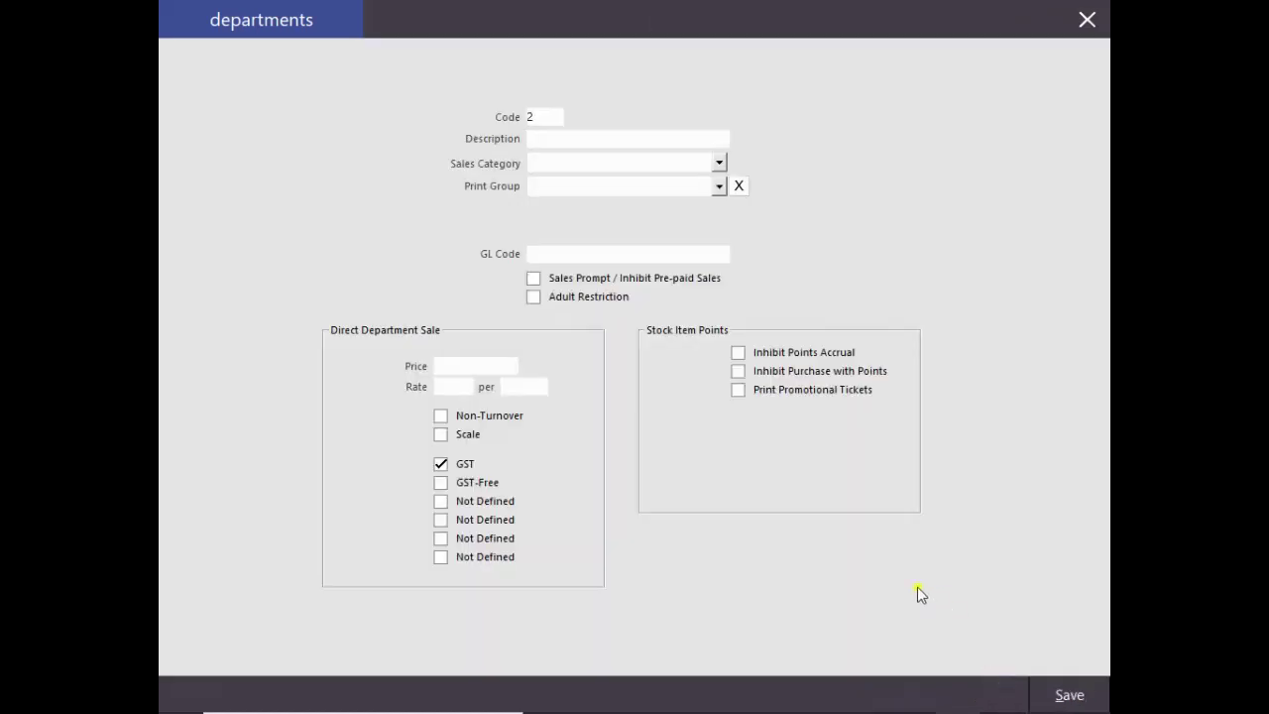
pyautogui.doubleClick(547, 117)
pyautogui.write('45')
pyautogui.click(562, 135)
pyautogui.write('FOOD SALE STU')
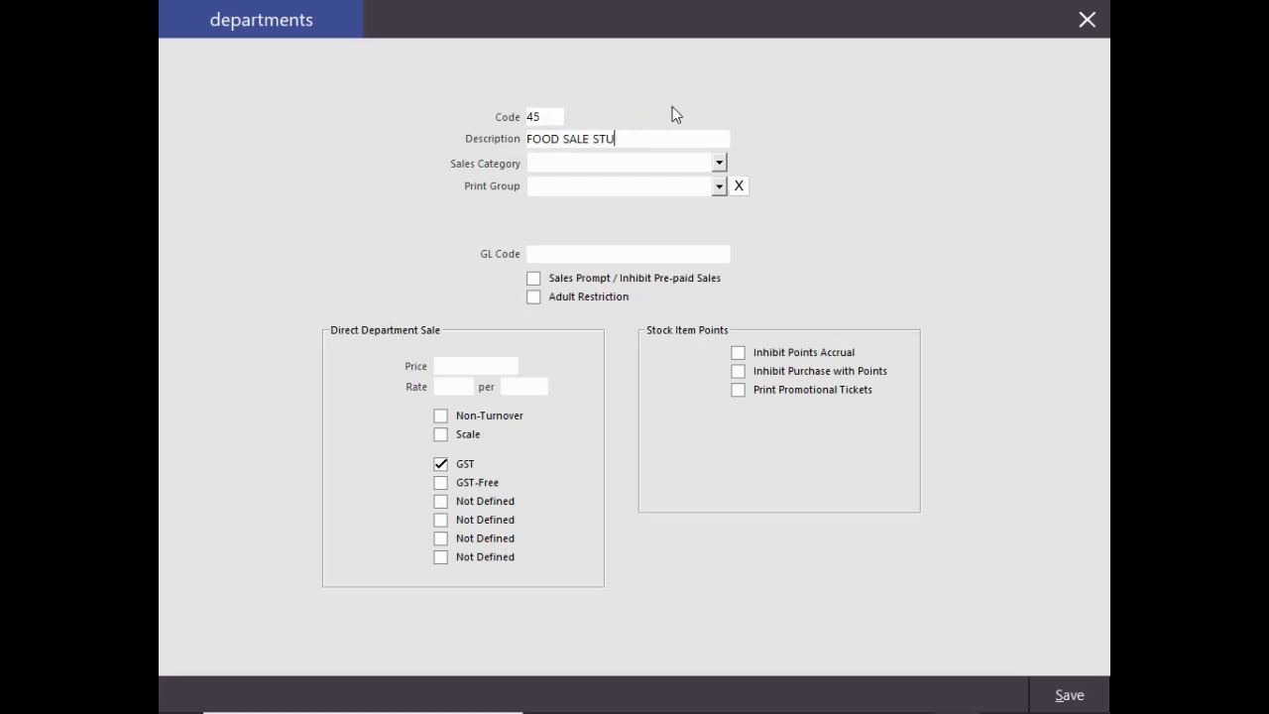
pyautogui.write('FF')
# - Assign the new department to the SPARE FOOD sales category, save it and return to the departments list
pyautogui.click(719, 163)
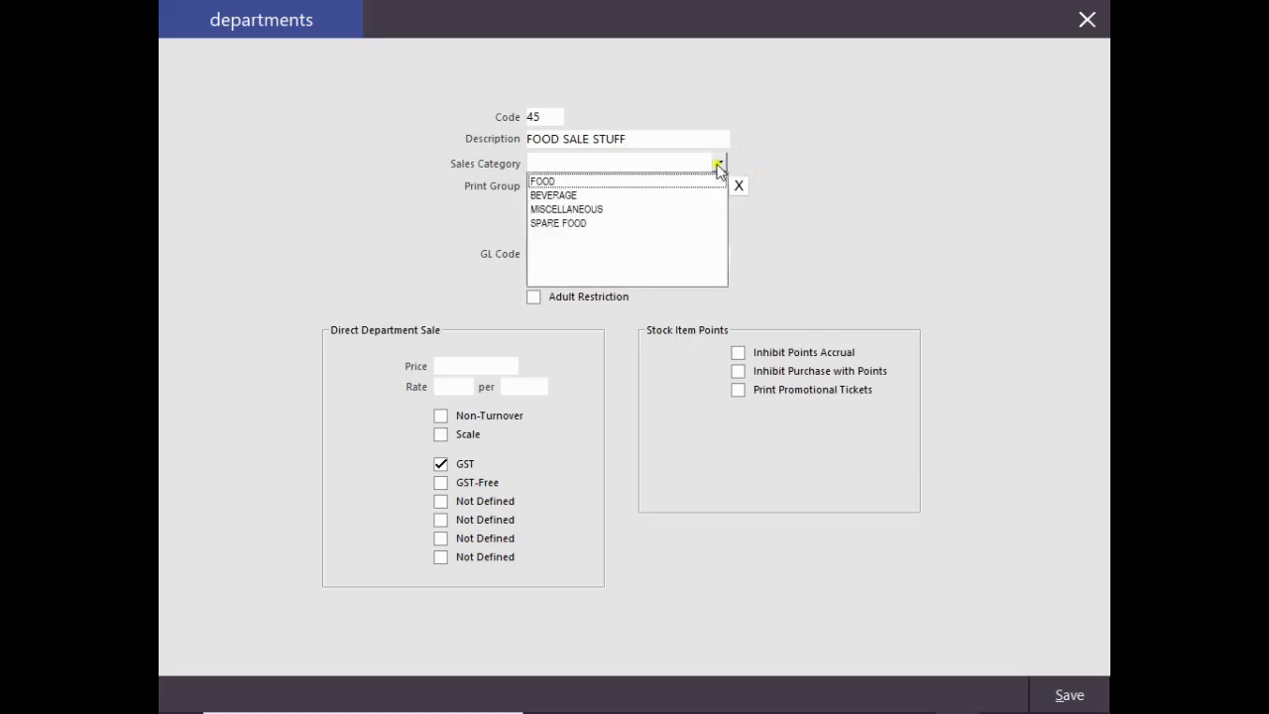
pyautogui.click(657, 224)
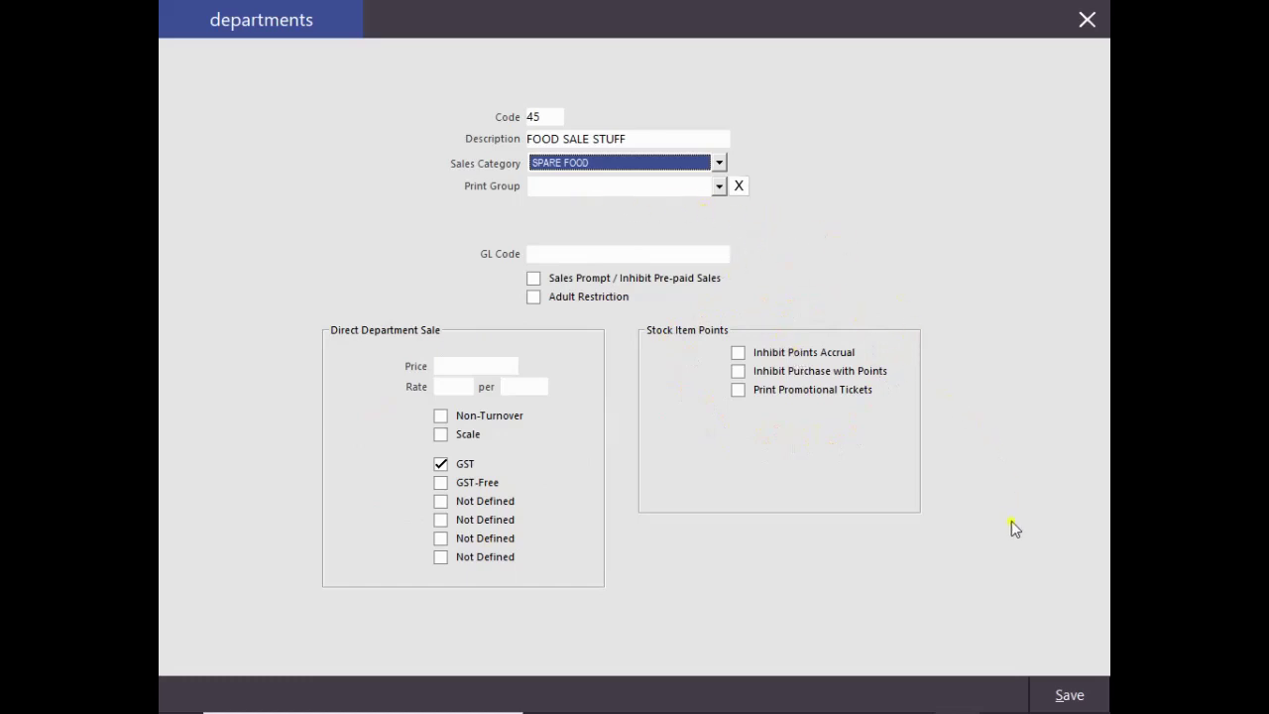
pyautogui.click(1064, 694)
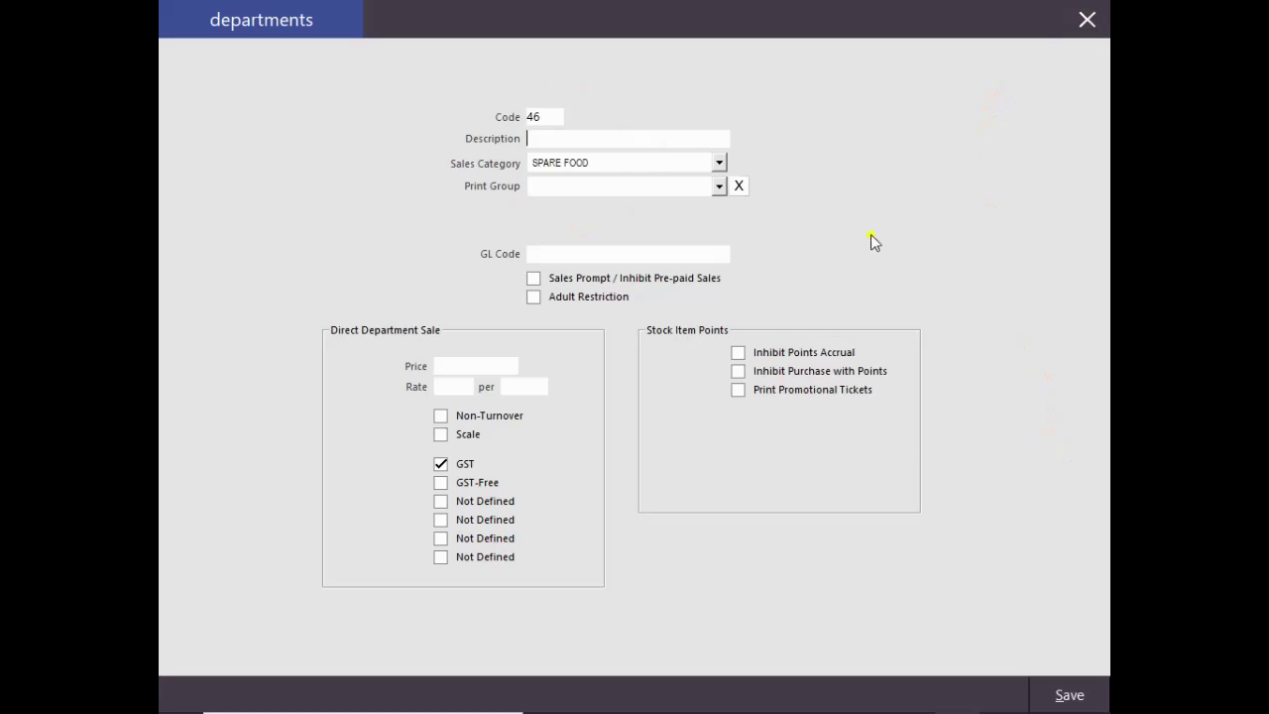
pyautogui.click(1086, 21)
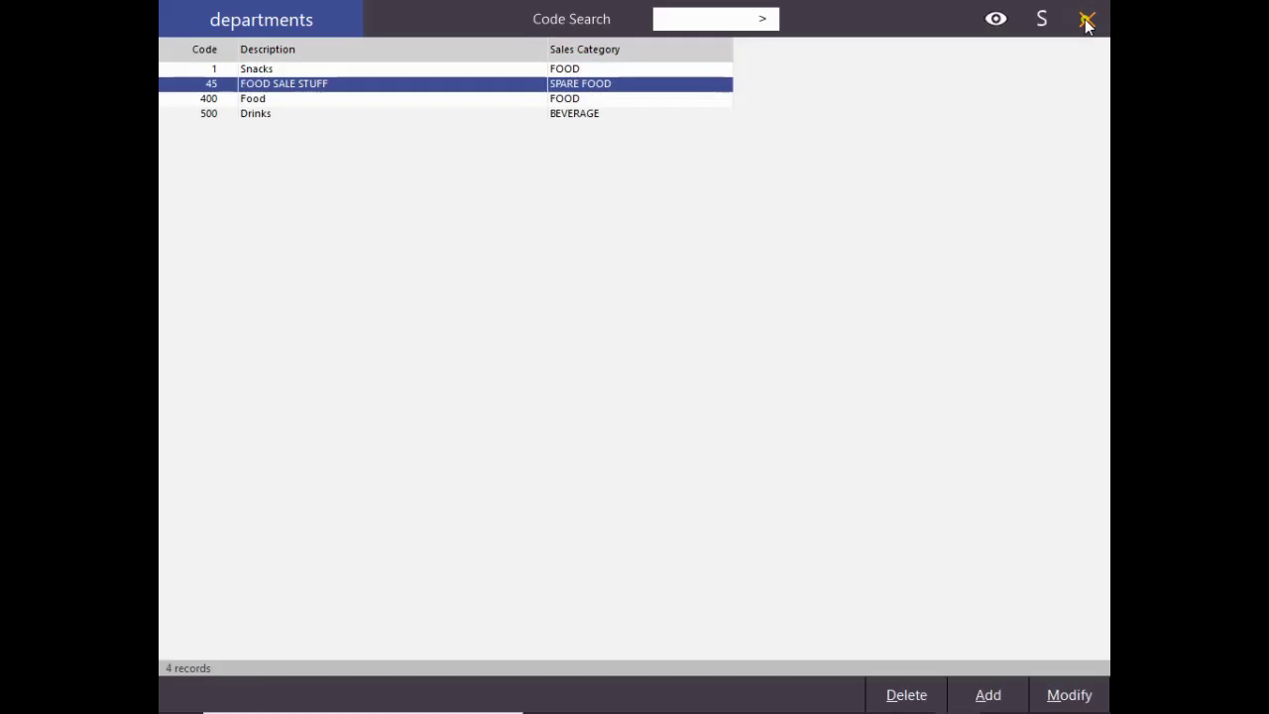
# - Modify department 45 so its description reads FOOD SALE, and save it
pyautogui.click(394, 99)
pyautogui.click(395, 86)
pyautogui.click(533, 198)
pyautogui.click(897, 666)
pyautogui.click(1068, 691)
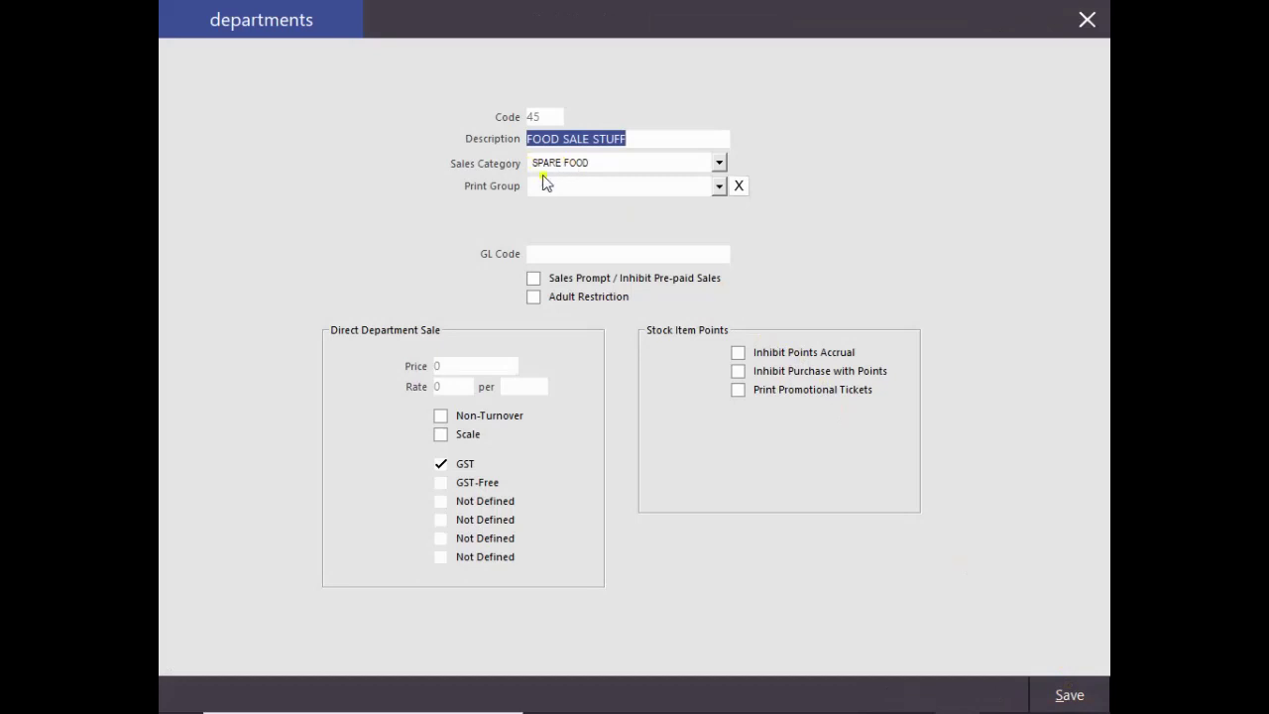
pyautogui.click(639, 139)
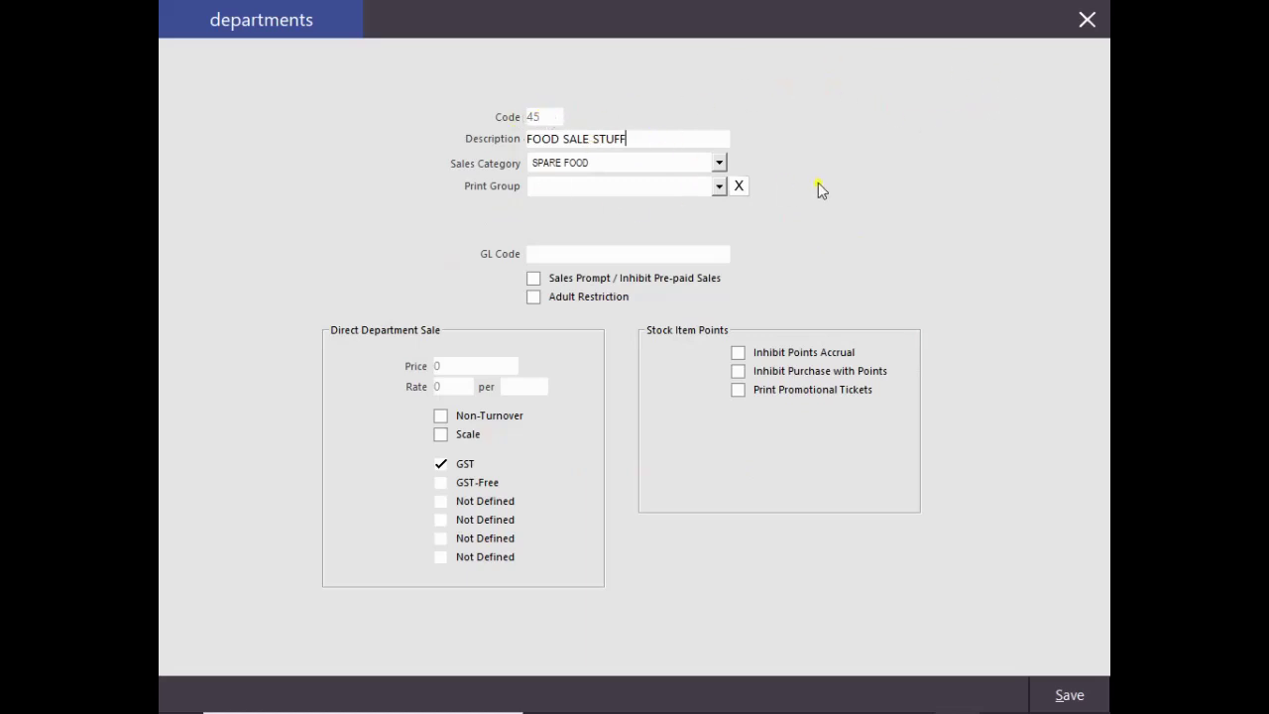
pyautogui.press('BackSpace')
pyautogui.click(1069, 695)
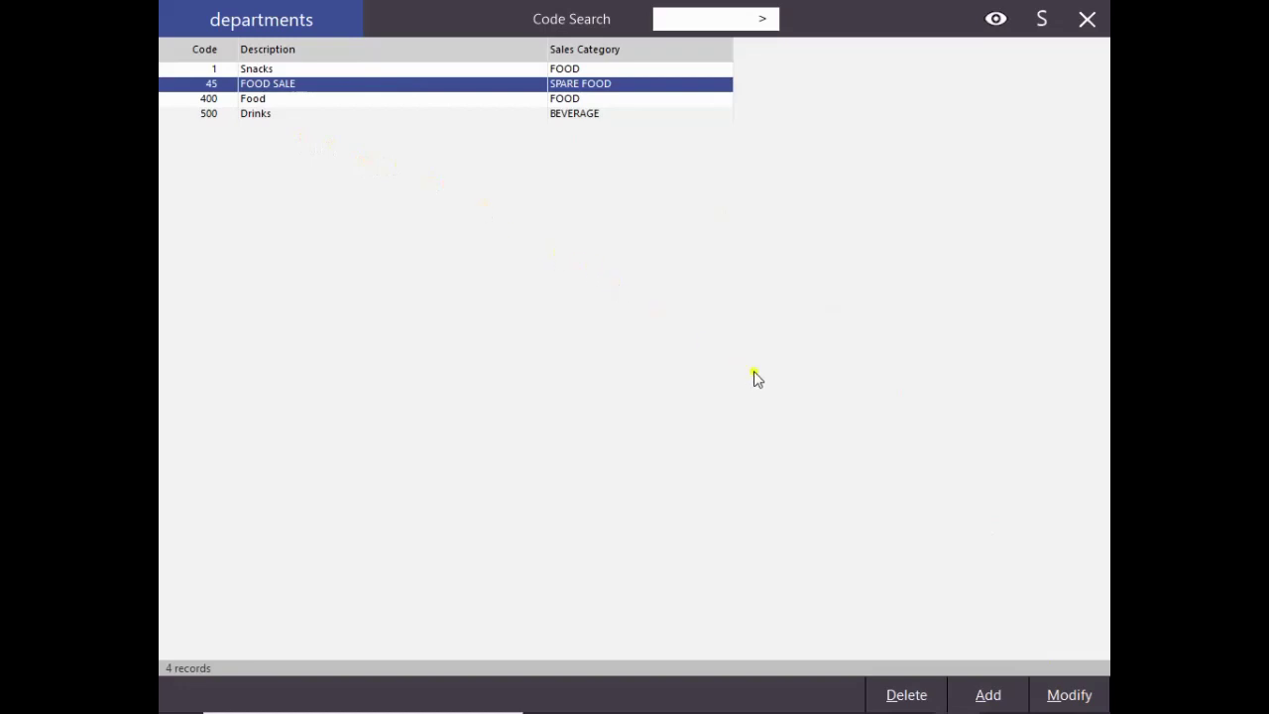
# - Delete the FOOD SALE department along with its linked stock items
pyautogui.click(925, 694)
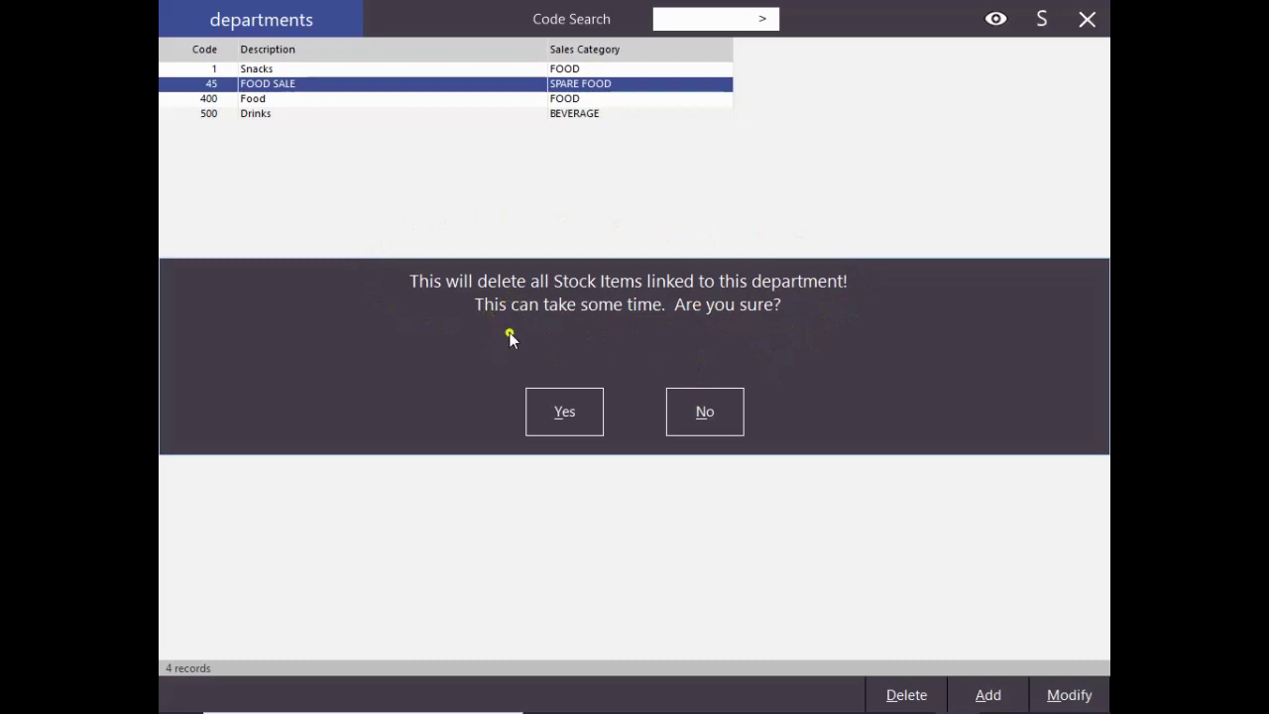
pyautogui.click(562, 412)
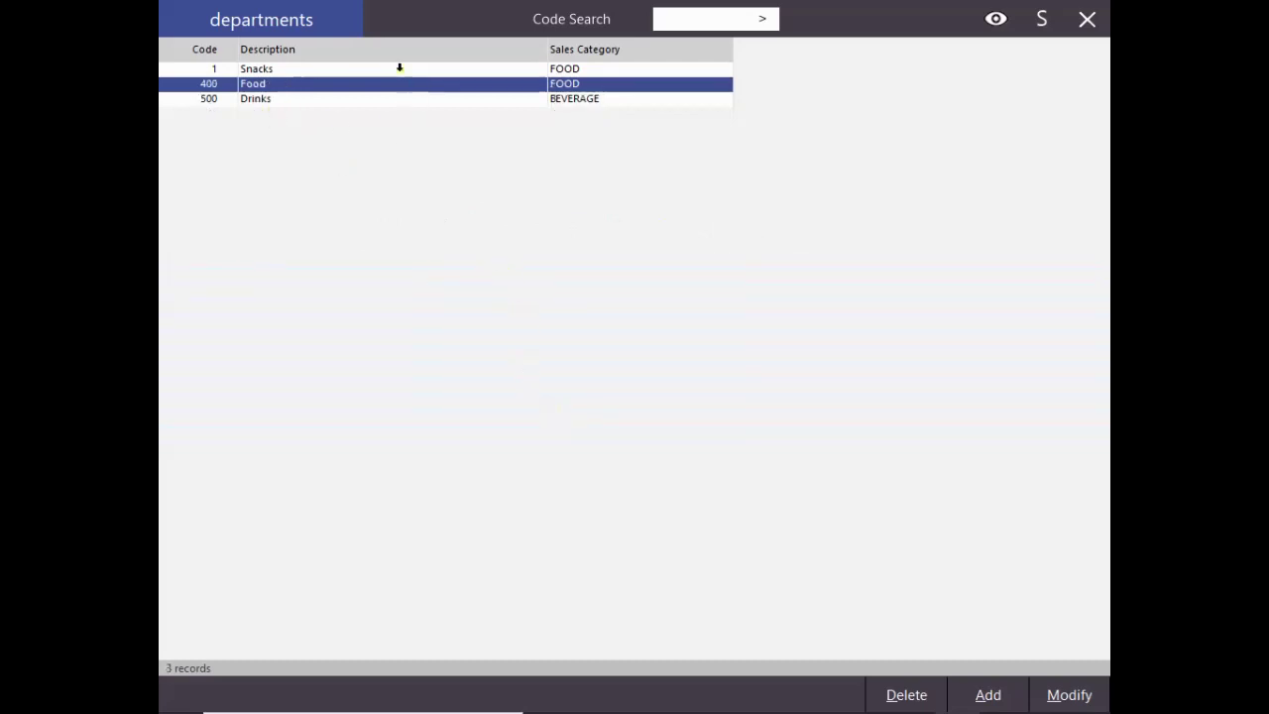